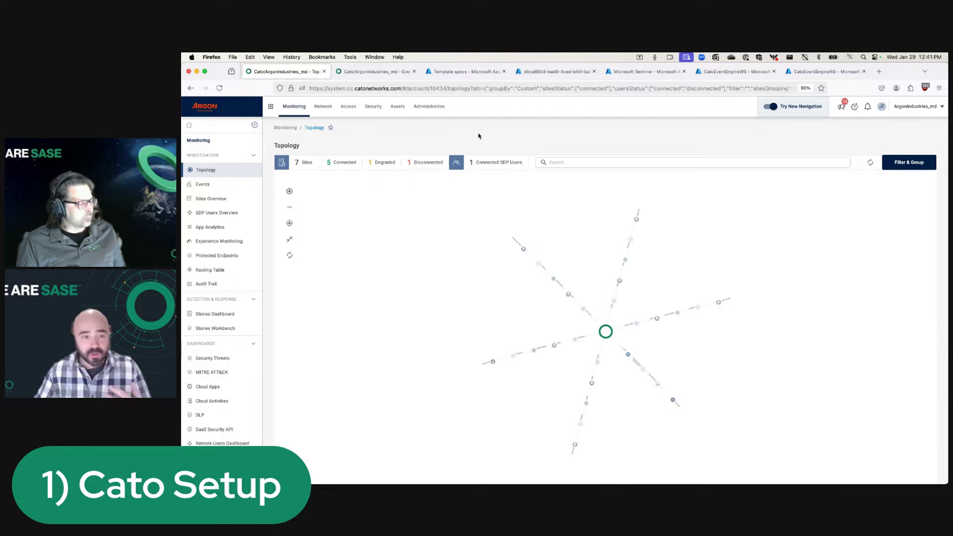
Review the account's Events page and the Stories Dashboard in the Cato portal
left_click(229, 190)
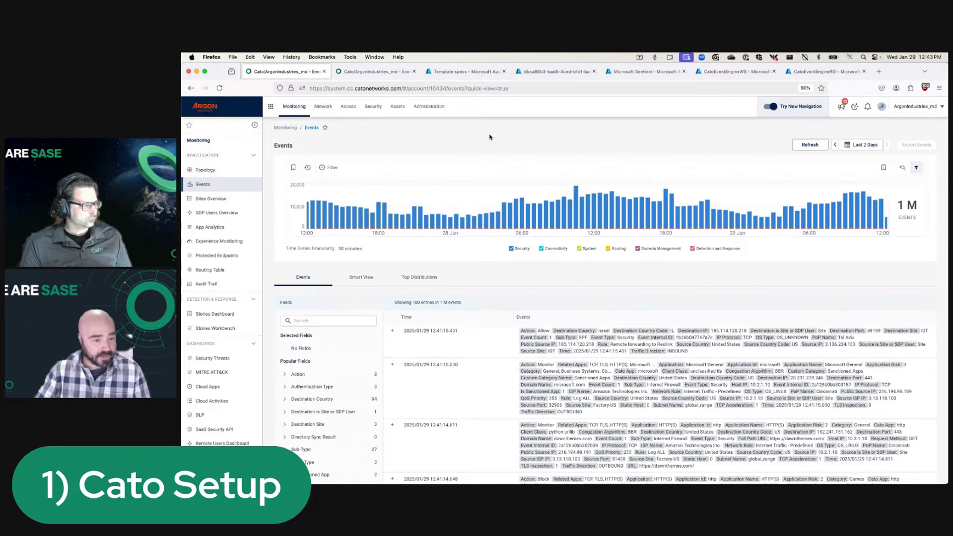
left_click(221, 314)
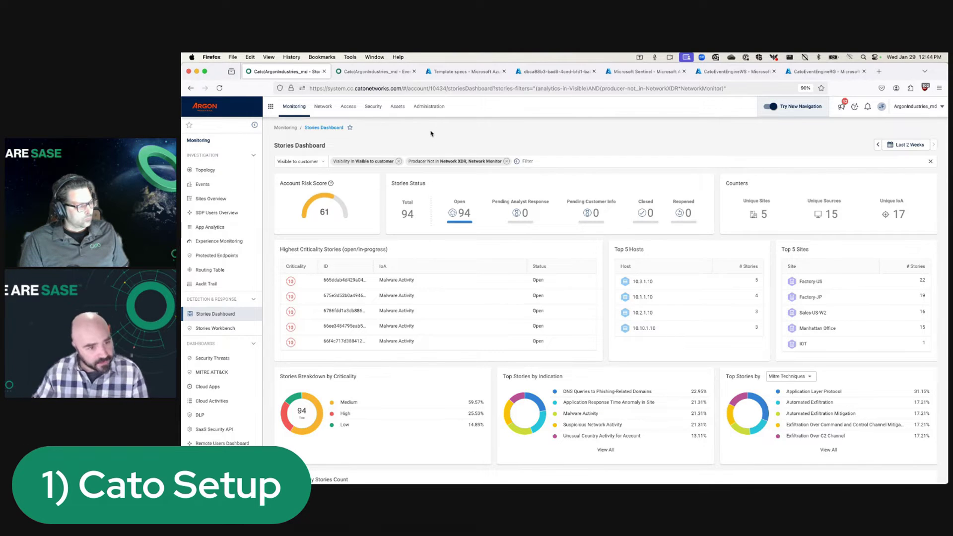
Start a new event integration in the Cato portal and choose Amazon S3 as the integration type
left_click(376, 72)
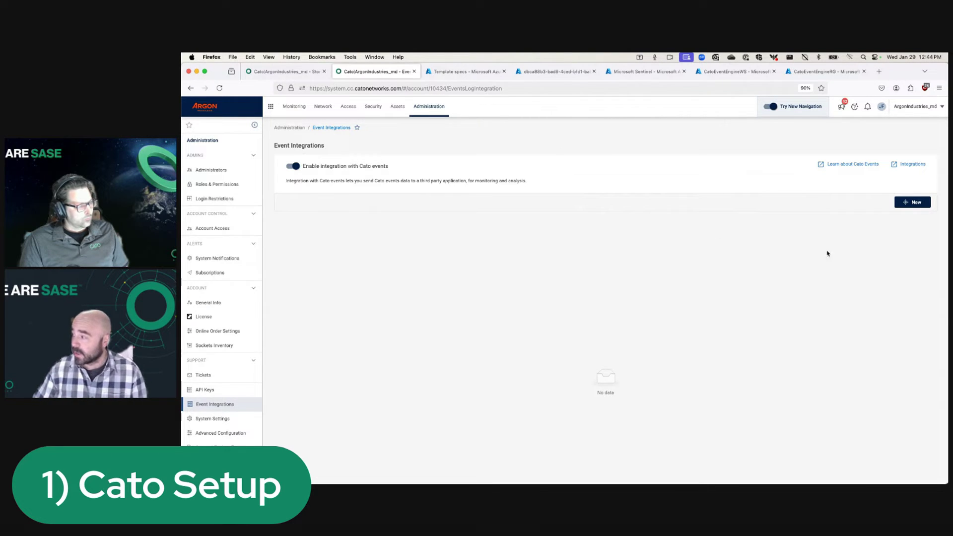
left_click(916, 203)
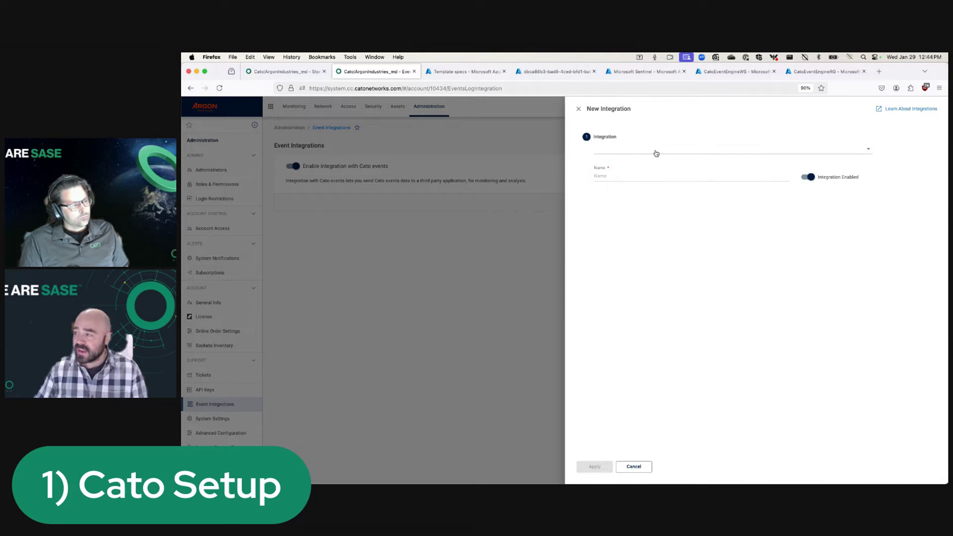
left_click(656, 152)
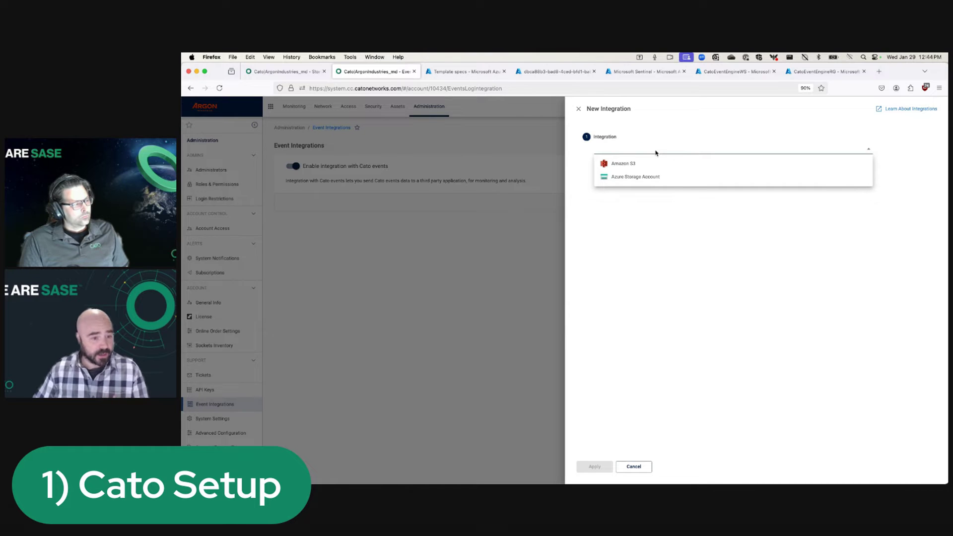
left_click(655, 164)
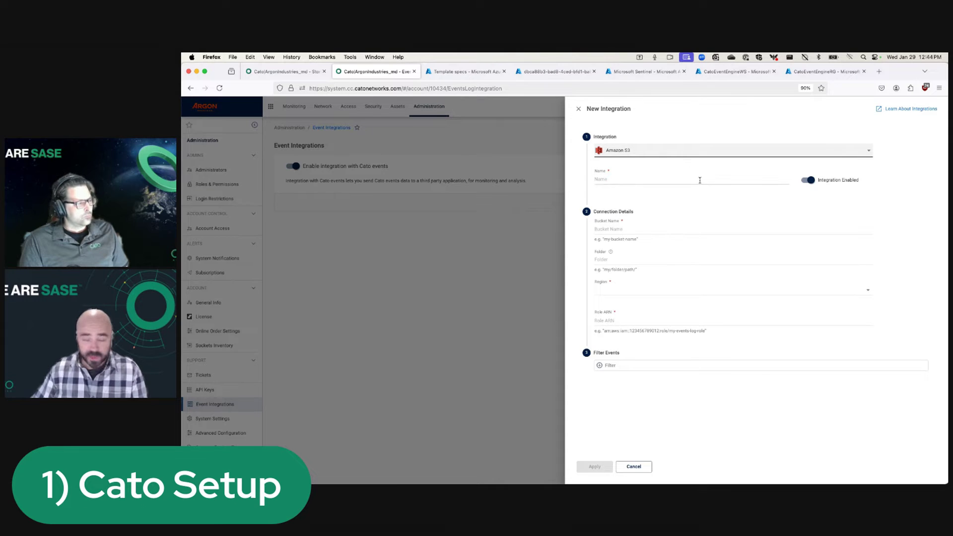
left_click(602, 366)
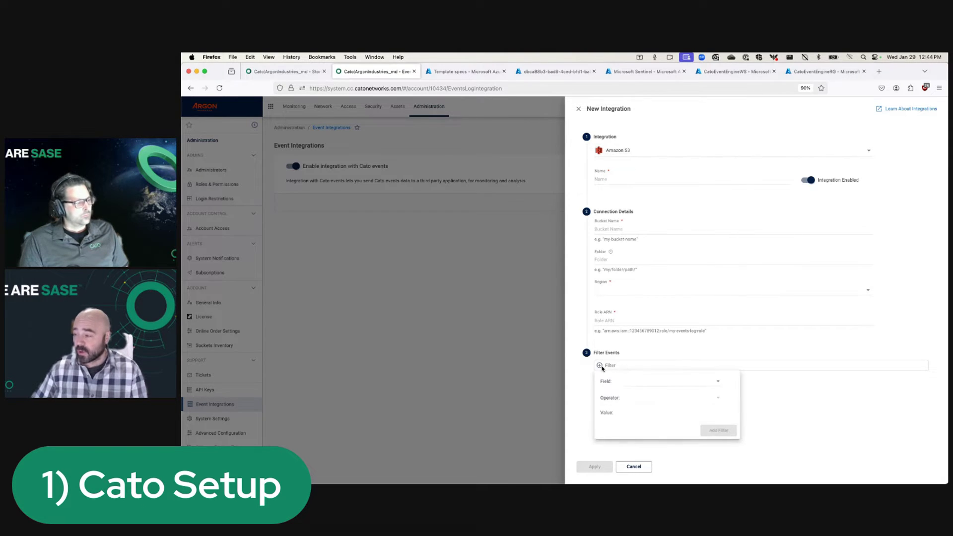
left_click(671, 382)
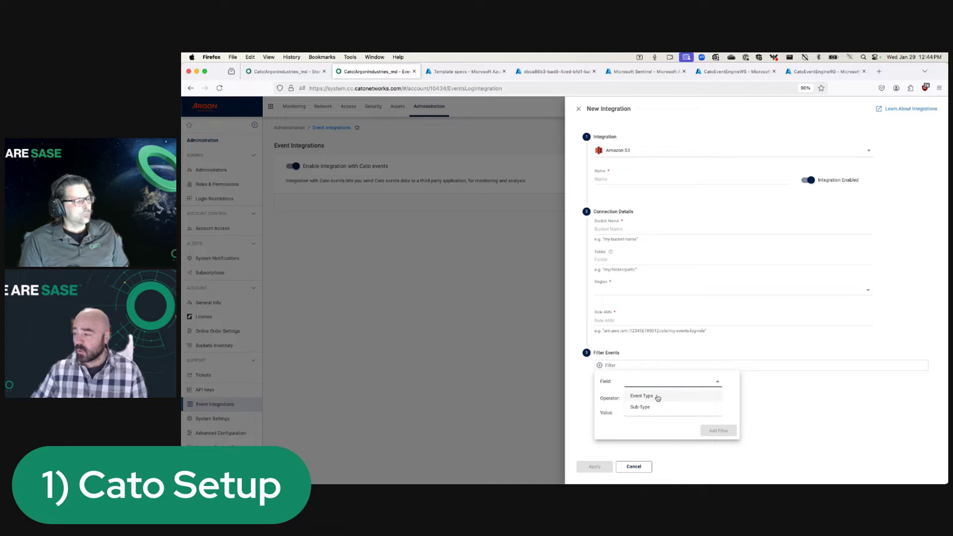
left_click(656, 396)
left_click(652, 400)
left_click(649, 408)
left_click(649, 415)
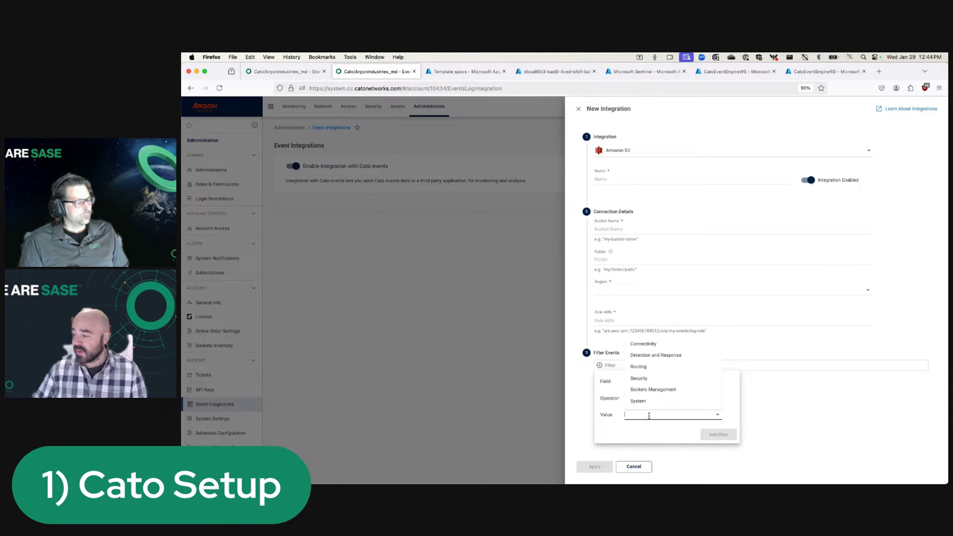
left_click(647, 379)
left_click(752, 392)
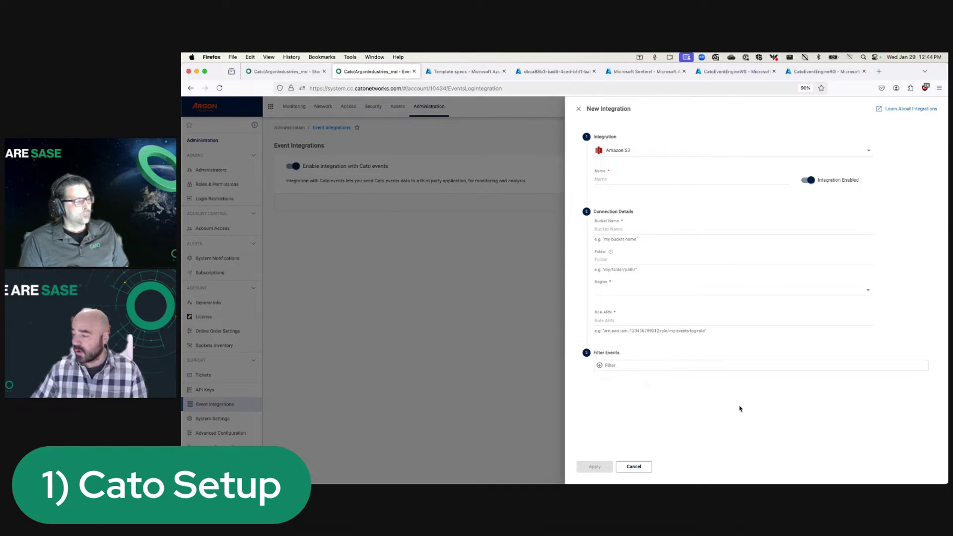
Examine the values offered for an Event Type filter in the new integration, leaving the filter empty
left_click(614, 369)
left_click(643, 382)
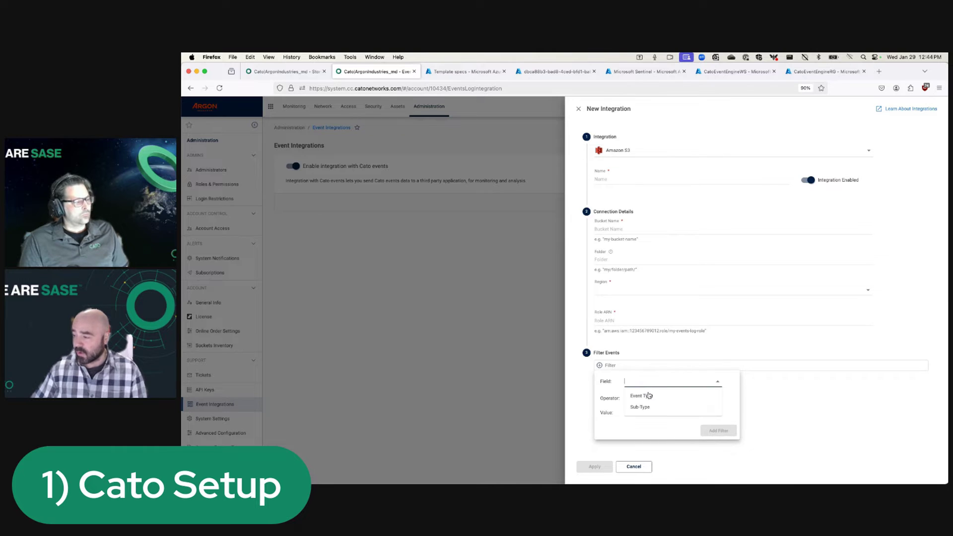
left_click(650, 396)
left_click(653, 400)
left_click(651, 409)
left_click(651, 414)
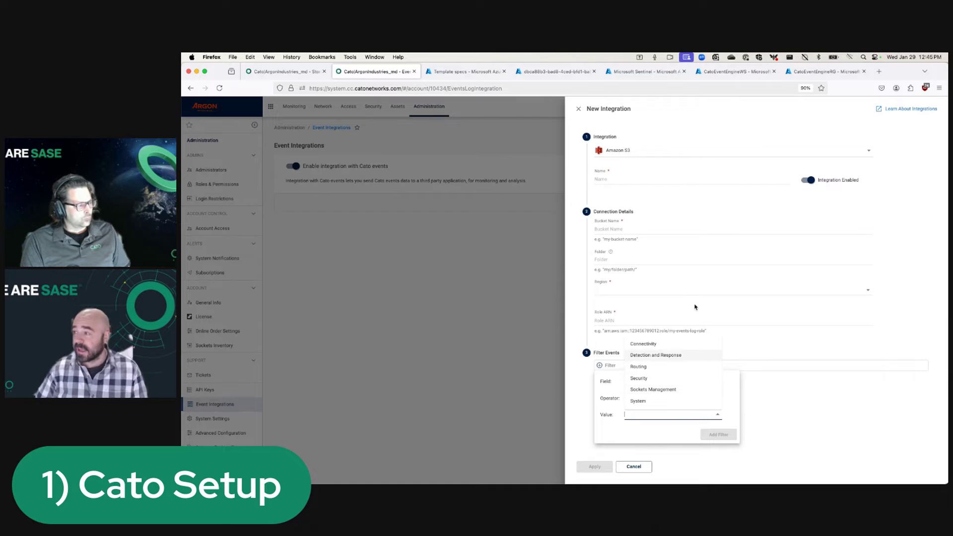
left_click(674, 132)
left_click(667, 125)
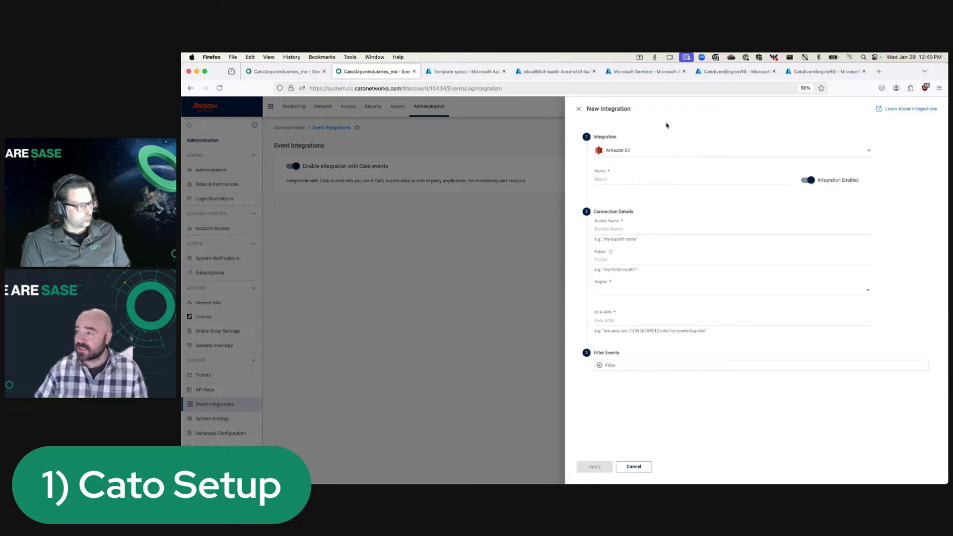
Switch to the Azure template specs and start a deployment of CatoSentinelDeploy001
left_click(464, 71)
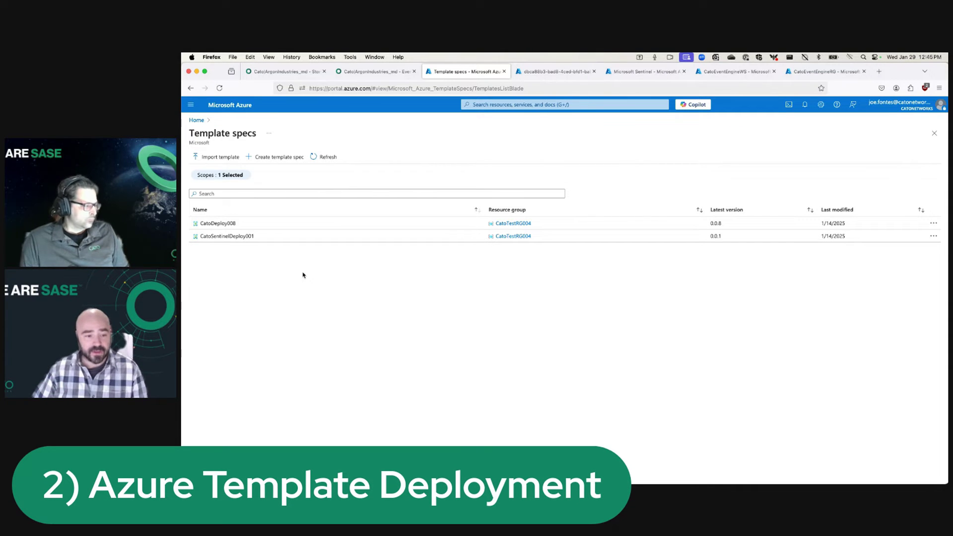
left_click(236, 237)
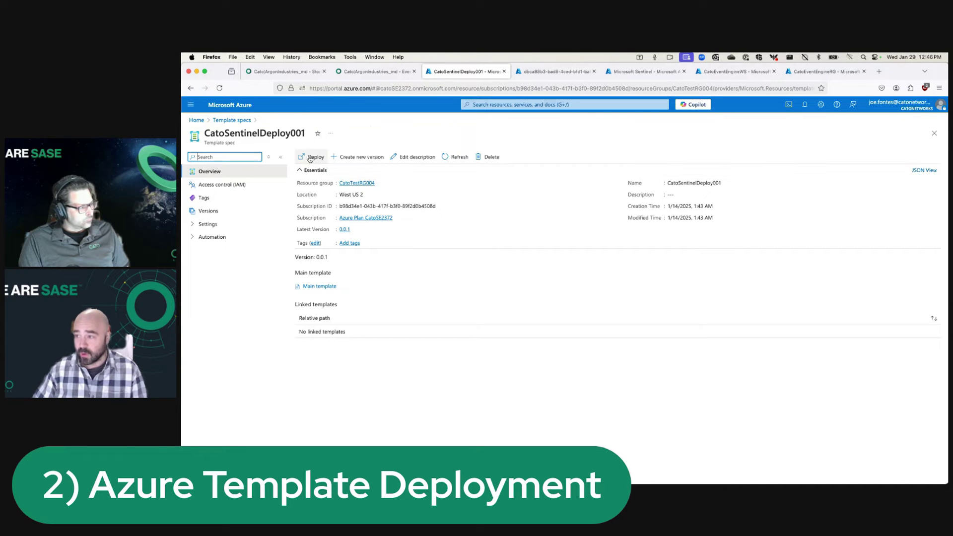
left_click(310, 158)
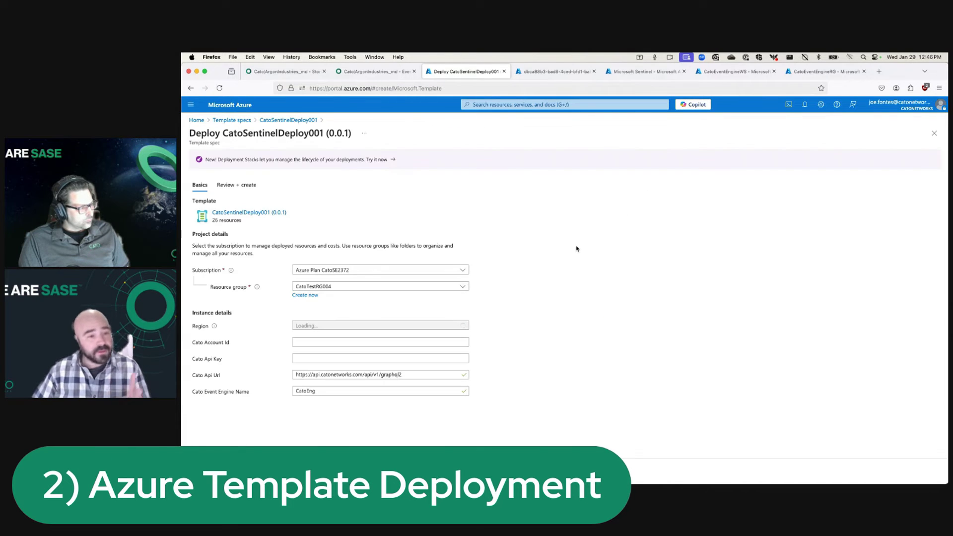
Check the deployment's Cato Account Id and Cato Api Key fields and find the account ID in the Cato portal's URL
left_click(353, 341)
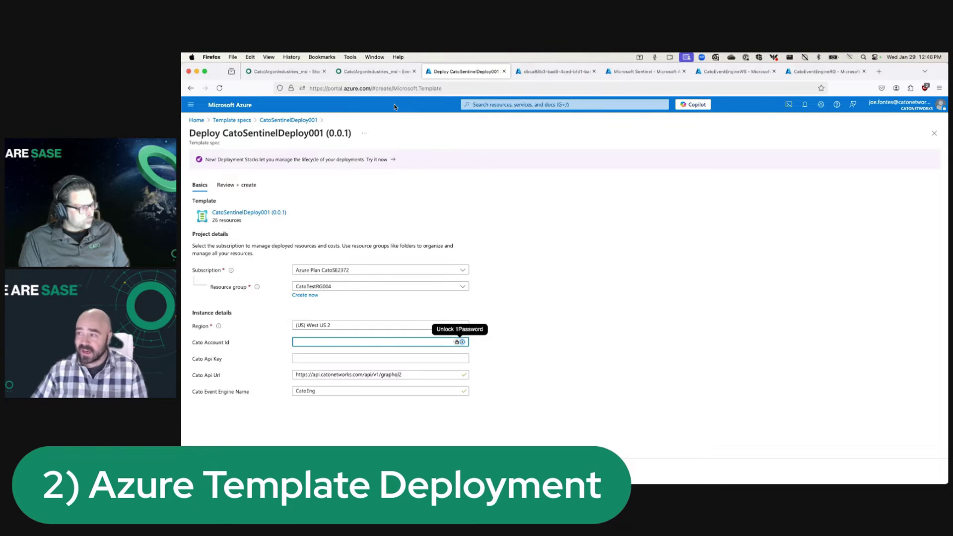
left_click(377, 72)
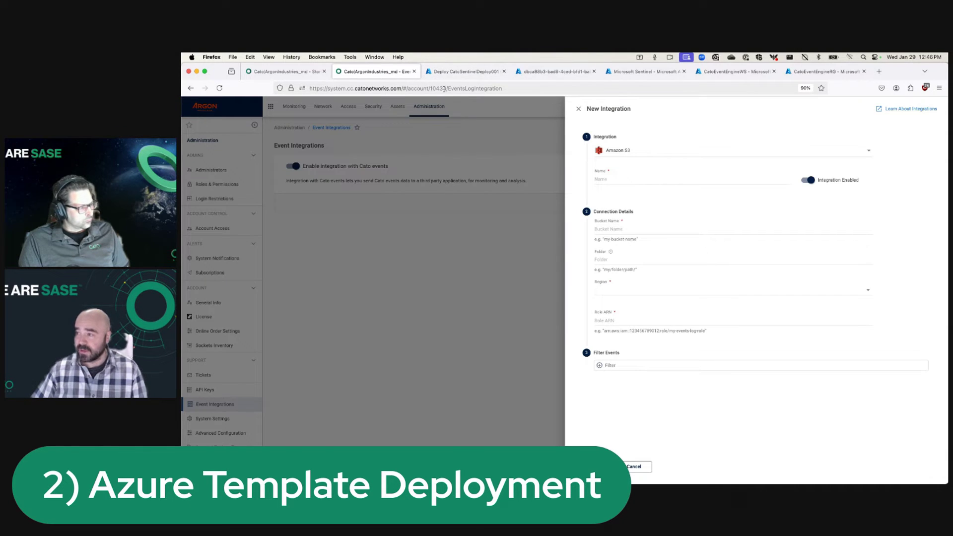
left_click(462, 72)
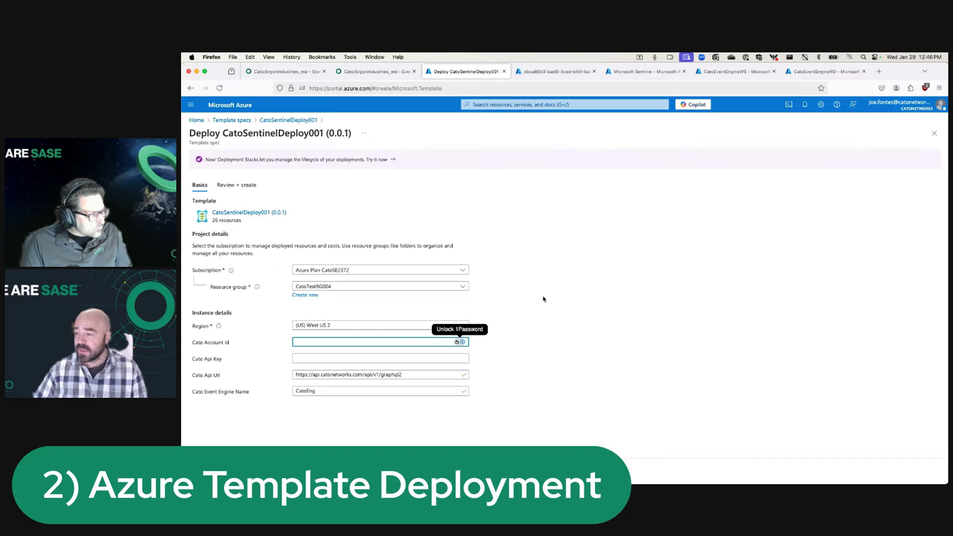
left_click(432, 358)
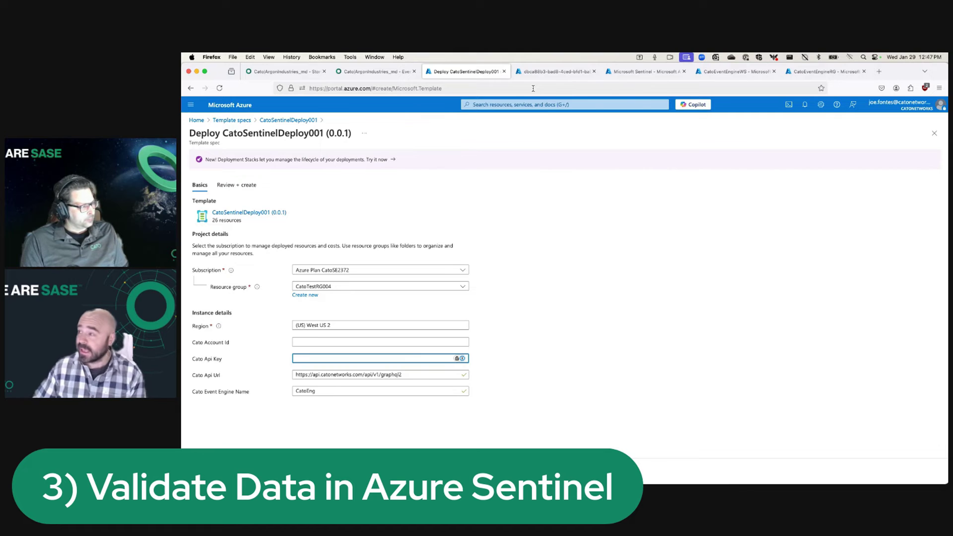
left_click(563, 140)
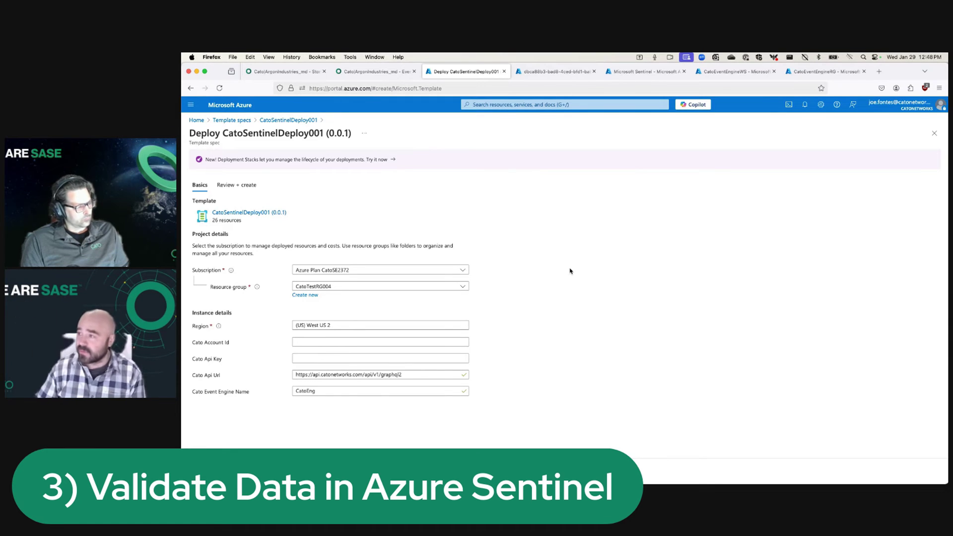
Switch to the Cato Main WB Tabs workbook and review the story charts and top stories by criticality on its Home view
left_click(549, 75)
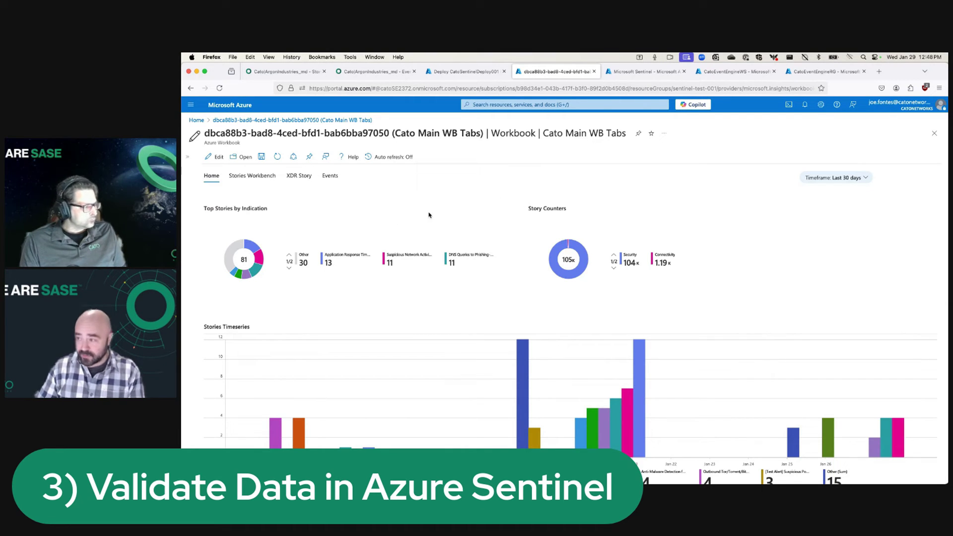
scroll(447, 219, "down", 1)
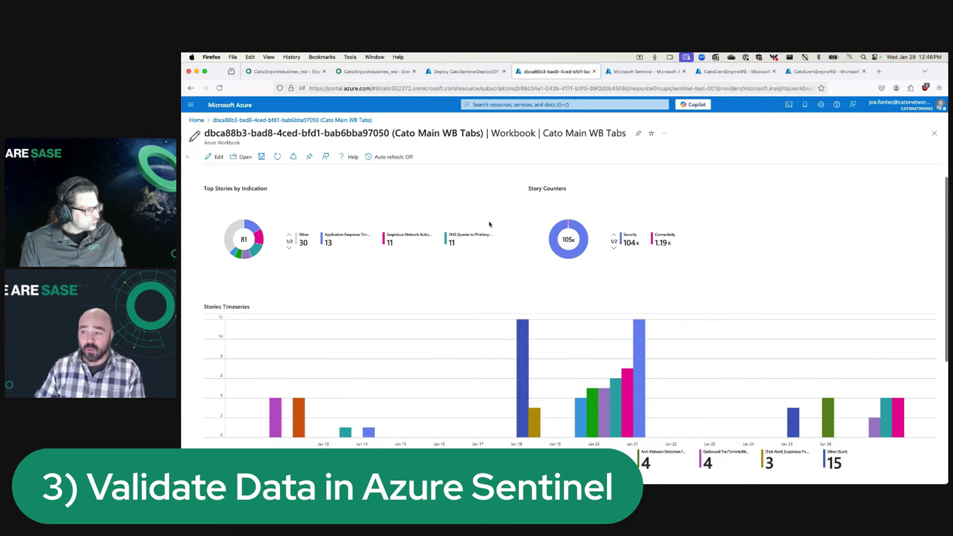
scroll(489, 224, "down", 4)
scroll(489, 224, "down", 4)
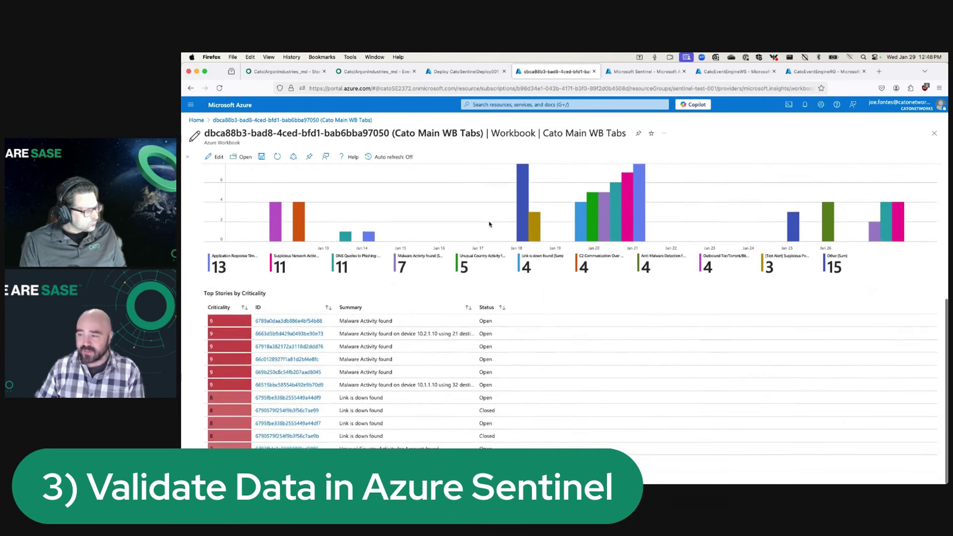
scroll(438, 207, "up", 9)
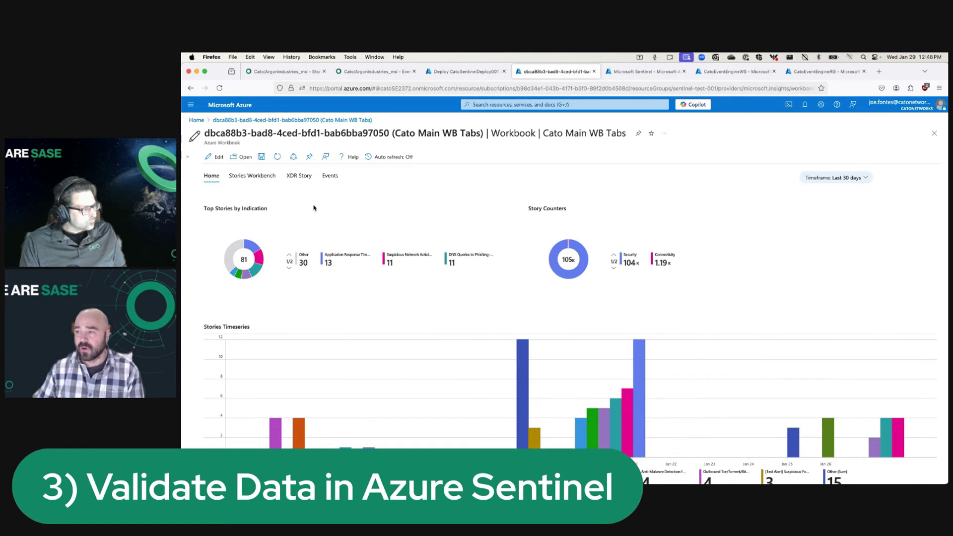
Show the 2024-05-25 Suspicious DNS Traffic story for device 10.3.1.10 in the workbook's XDR Story view
left_click(300, 180)
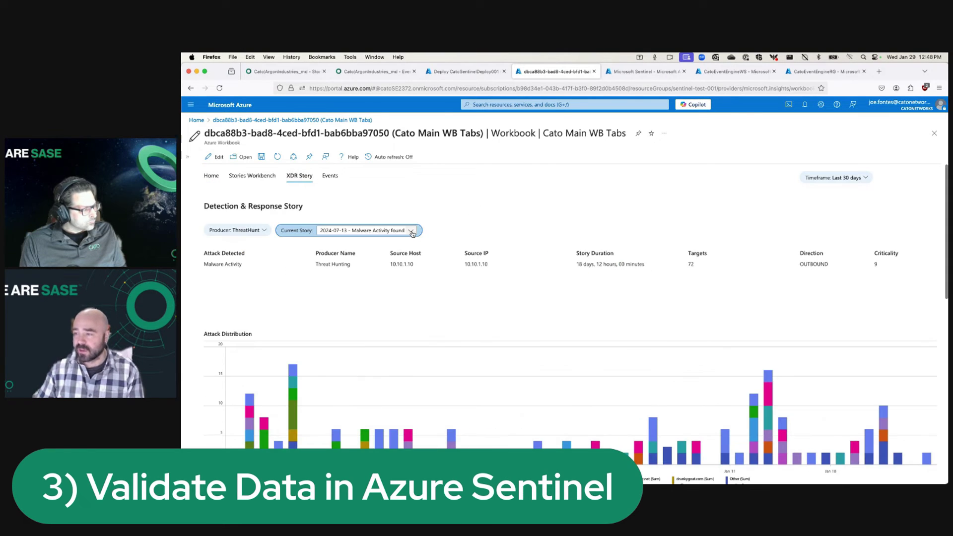
left_click(420, 230)
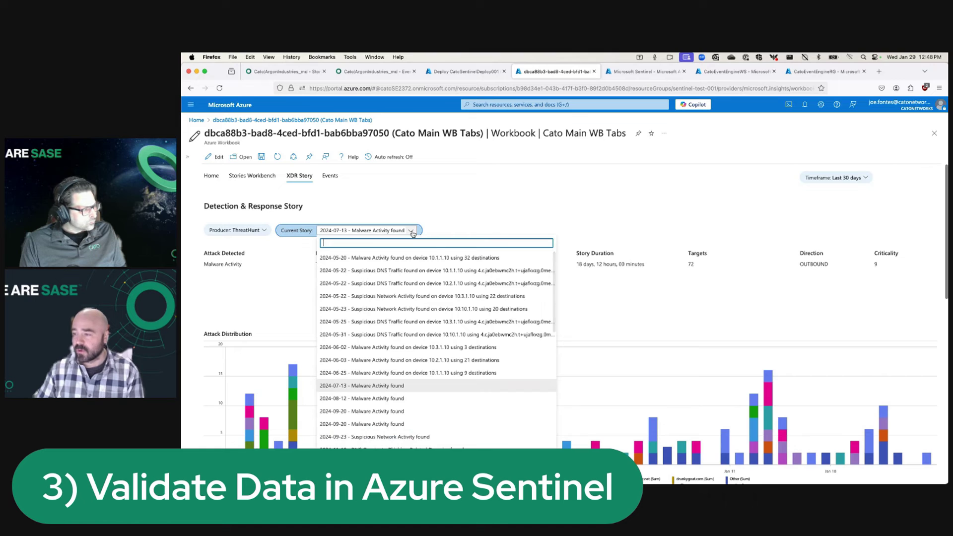
left_click(437, 323)
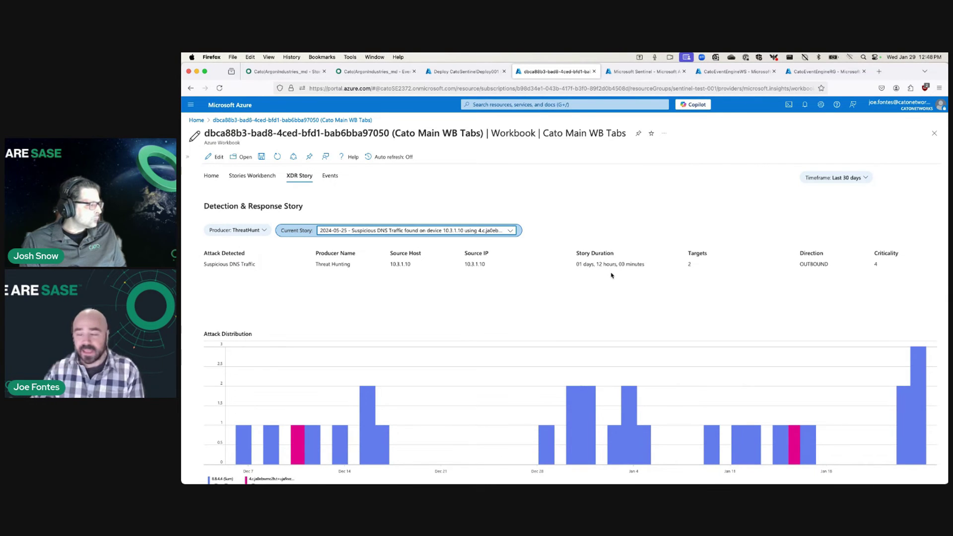
Examine the selected story's attack distribution, attack targets and attack related events
scroll(611, 276, "down", 5)
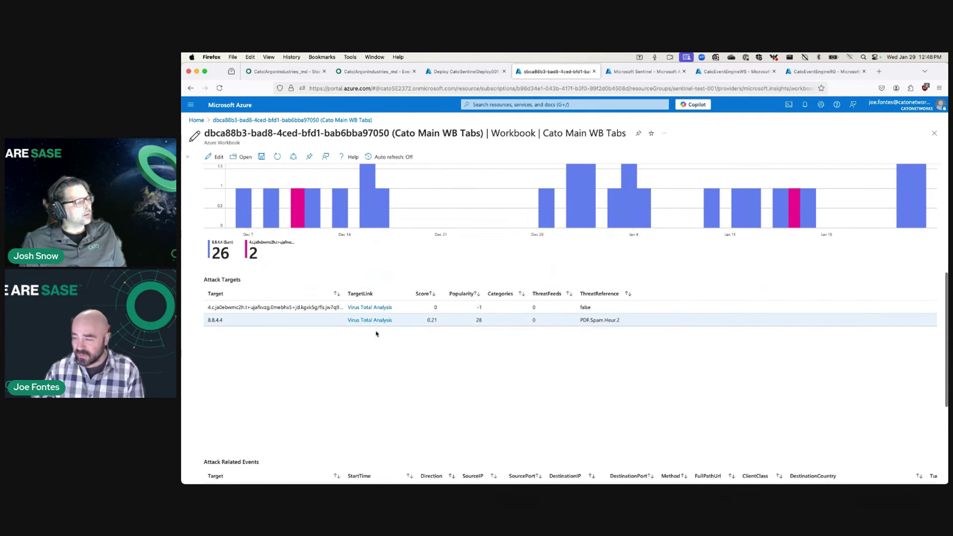
scroll(481, 360, "down", 3)
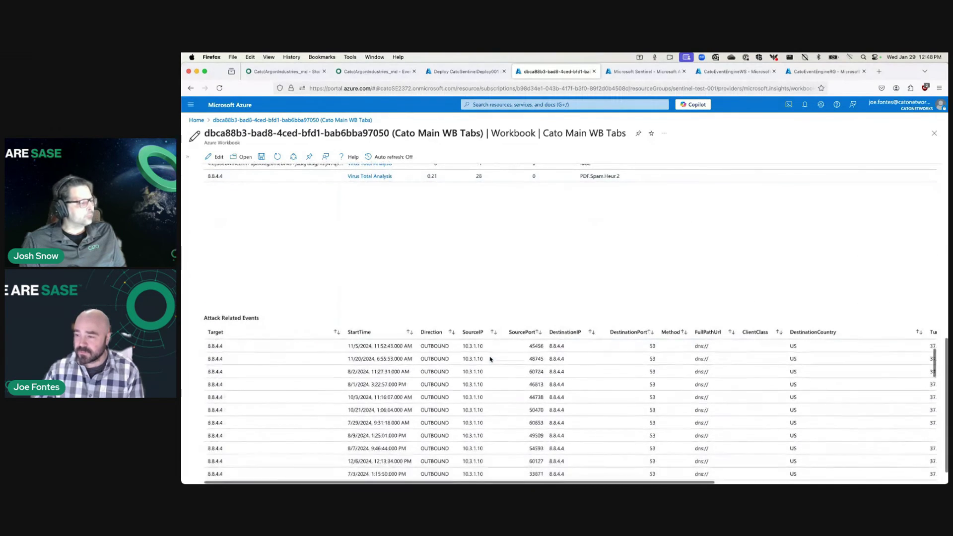
scroll(484, 362, "down", 5)
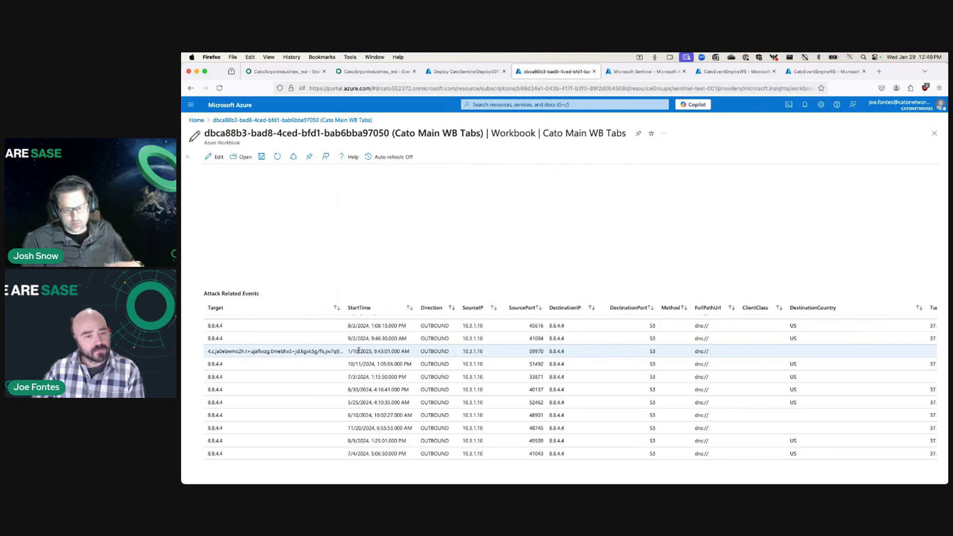
scroll(372, 352, "down", 5)
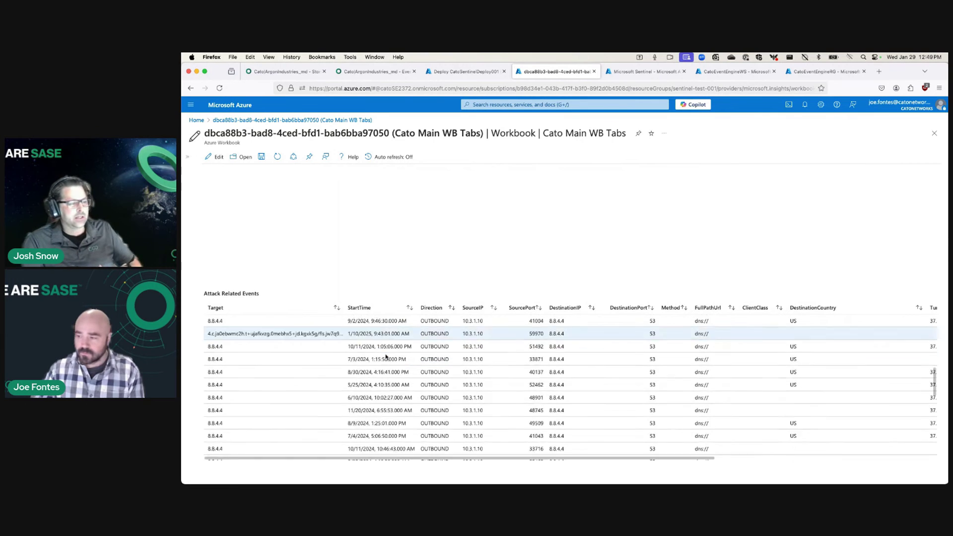
scroll(386, 353, "down", 4)
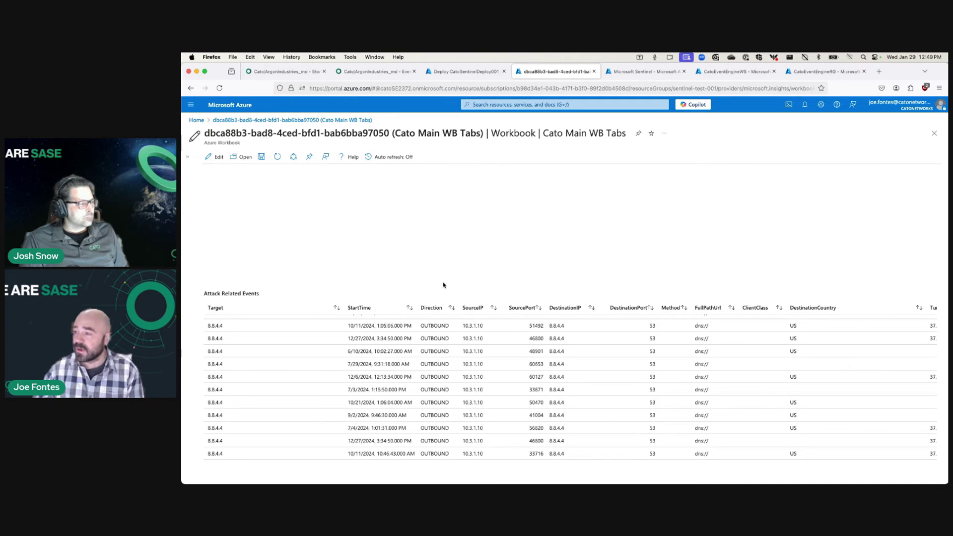
scroll(458, 274, "up", 10)
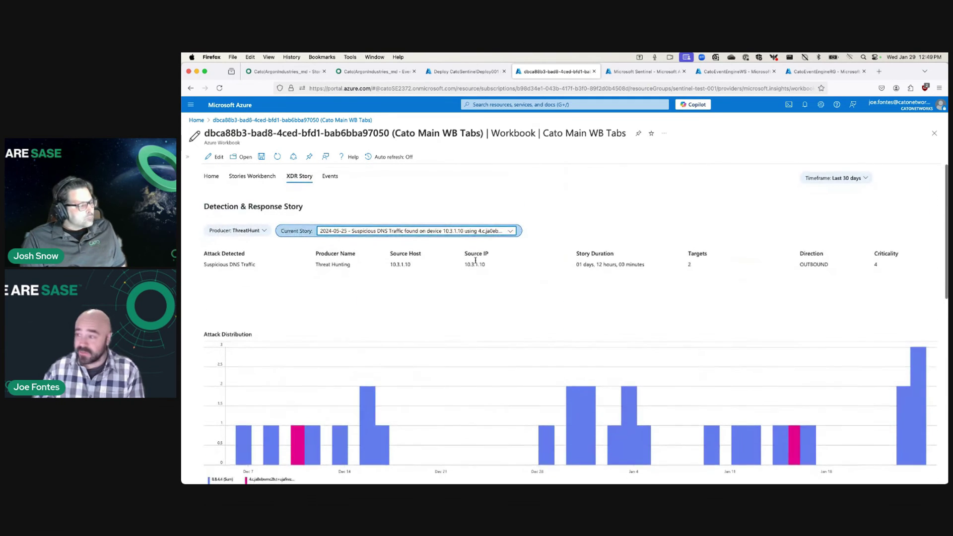
Display the workbook's Events view with the Cato Networks events feed
left_click(332, 177)
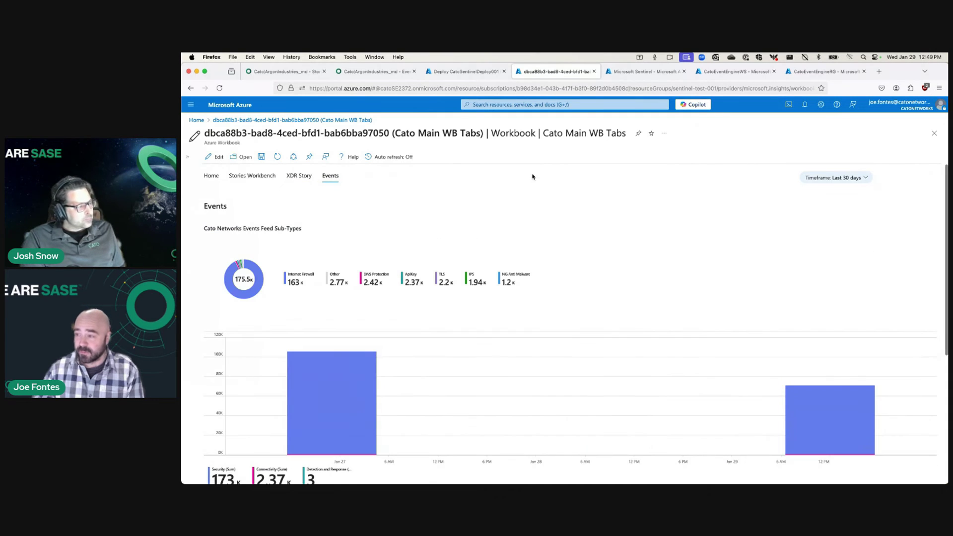
Examine the event totals and the detailed events table in the workbook's Events view
scroll(628, 271, "down", 4)
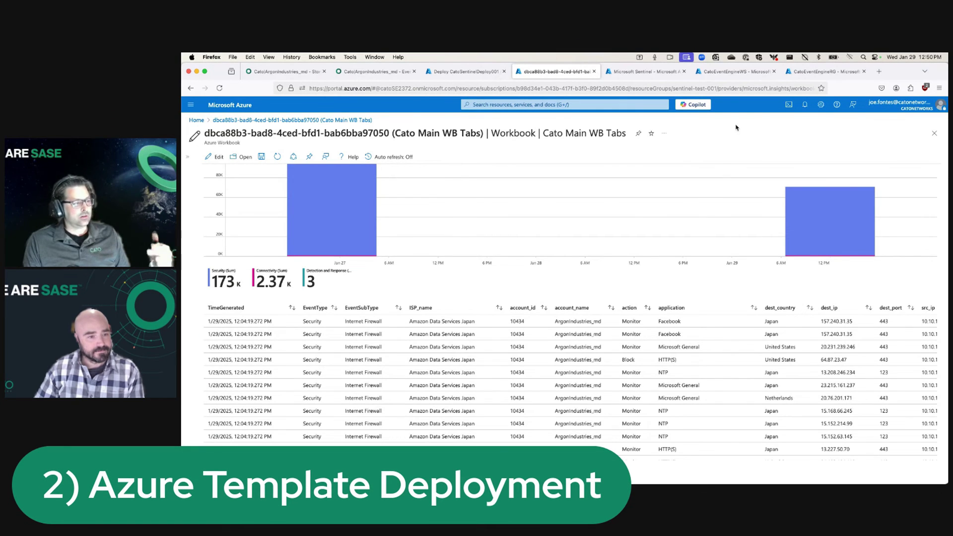
Switch to the CatoEventEngineWS Log Analytics workspace and run the CatoEventEngine_CL query in its logs
left_click(636, 73)
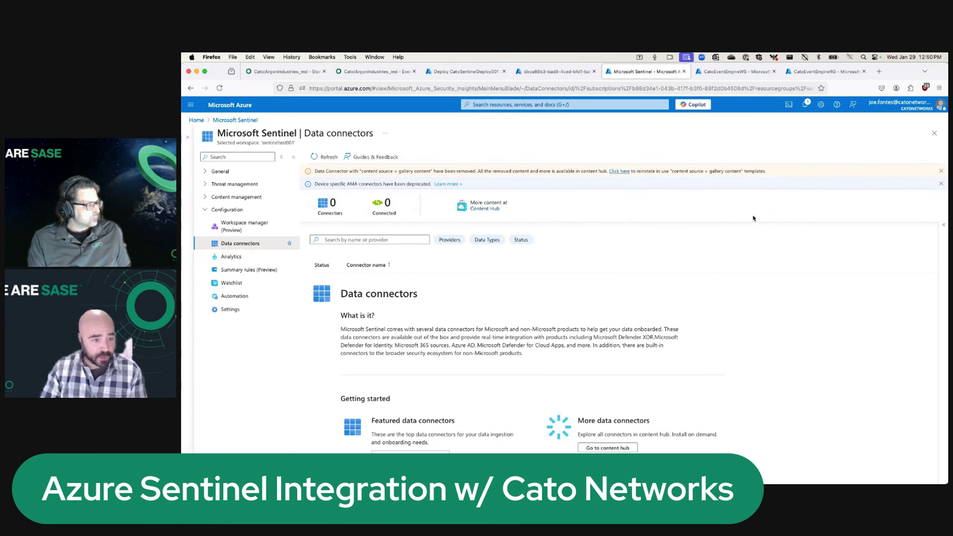
left_click(737, 71)
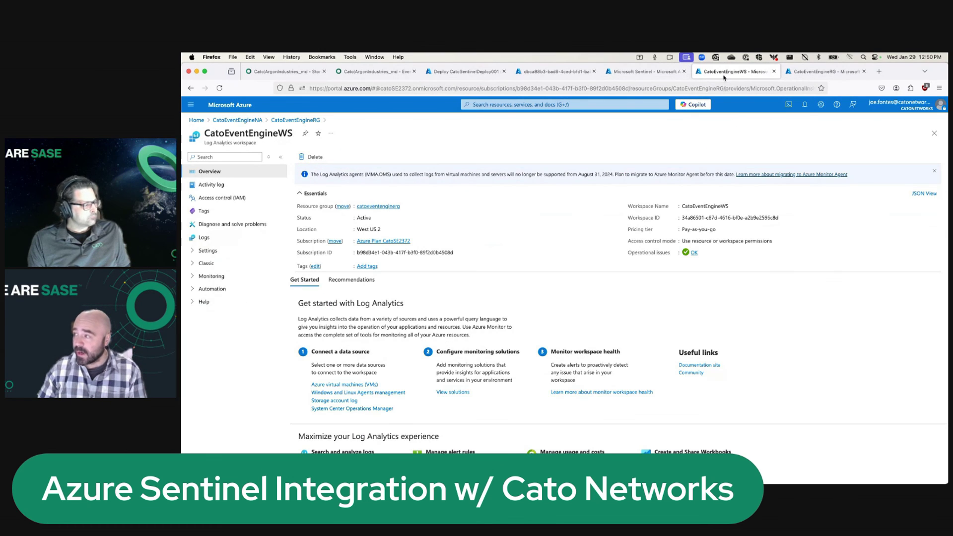
left_click(204, 238)
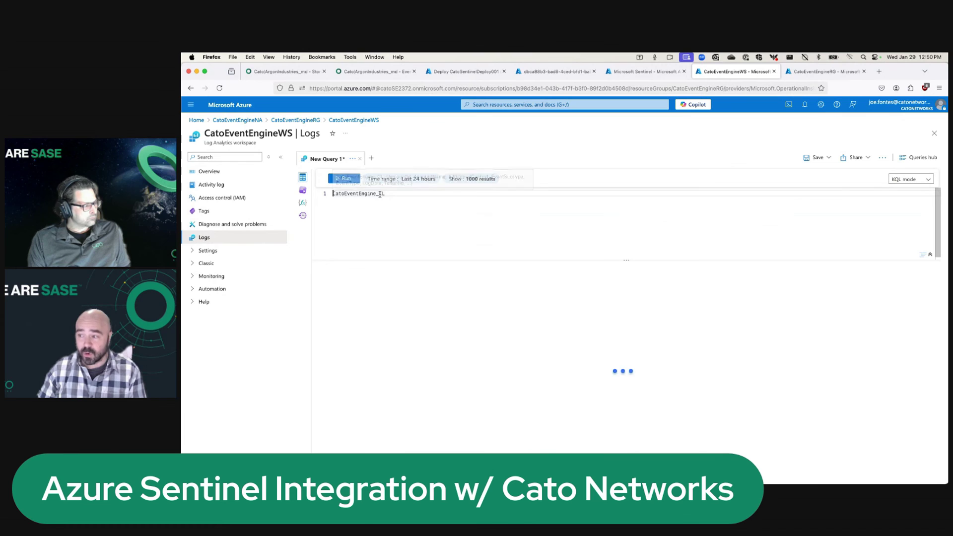
left_click(339, 180)
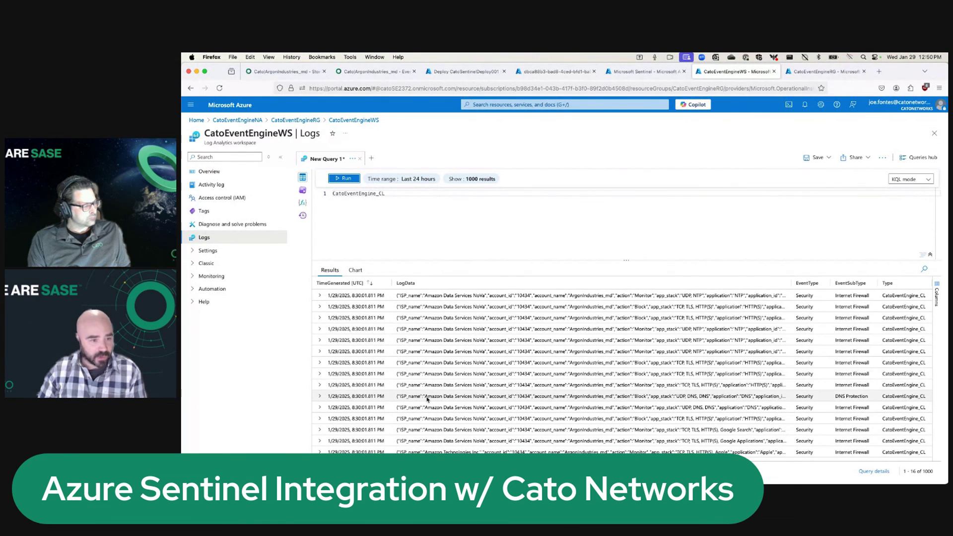
Expand the LogData of the first query result and review its event fields
left_click(320, 296)
left_click(333, 307)
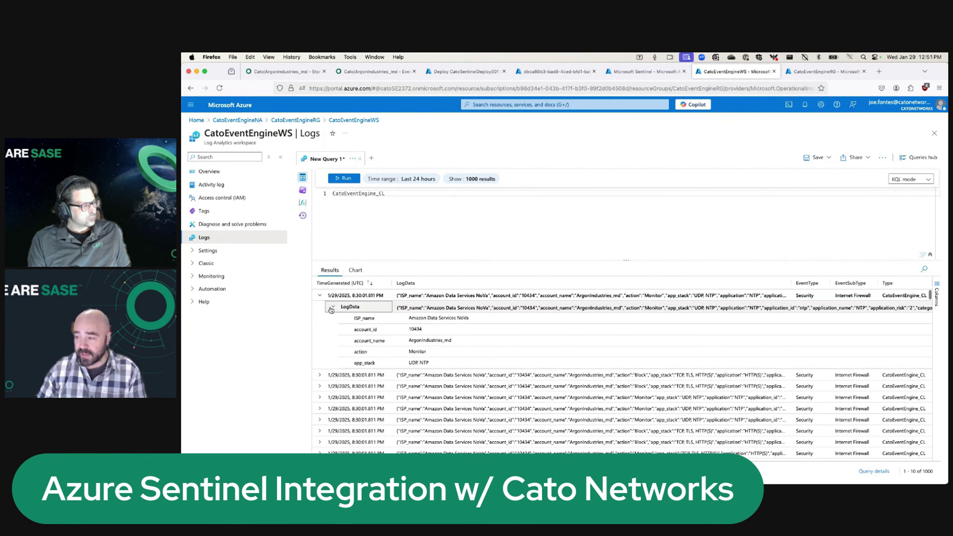
scroll(494, 349, "down", 2)
scroll(494, 350, "down", 5)
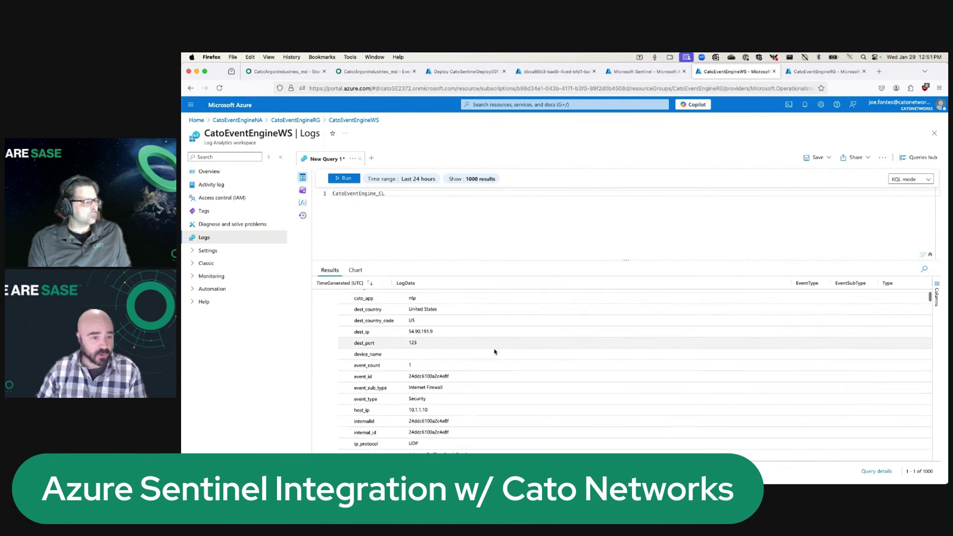
scroll(494, 352, "down", 1)
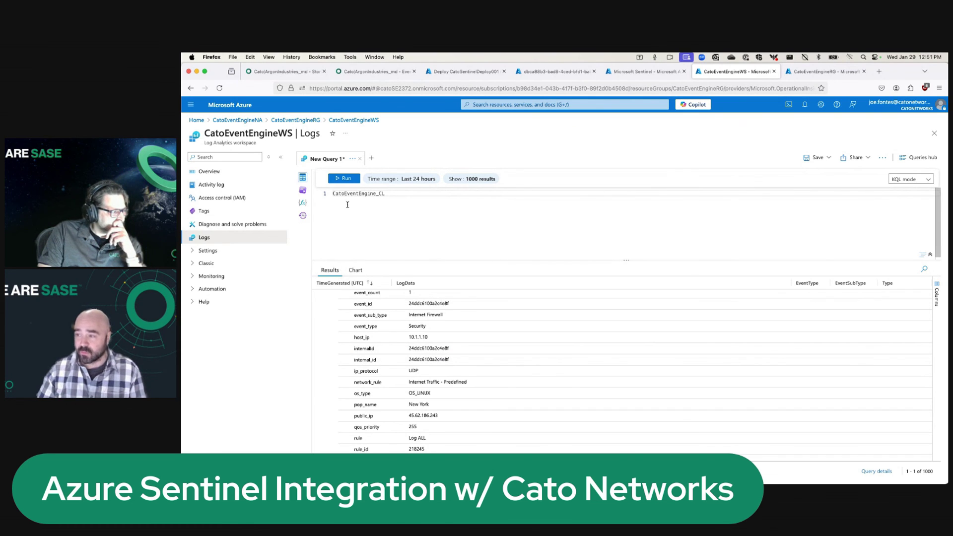
Try adding the CatoStoriesEngine_CL custom log table to the query, and remove it again
left_click(303, 177)
left_click(322, 249)
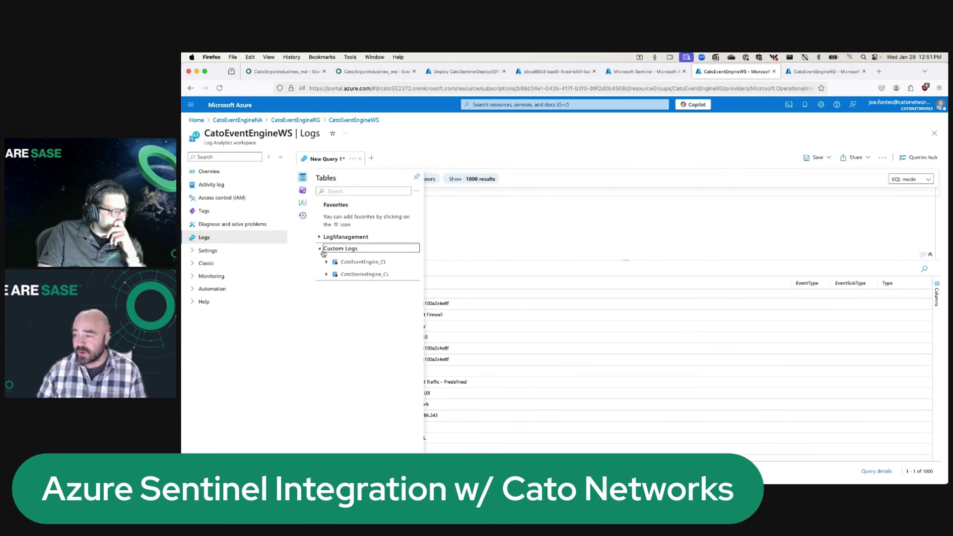
double_click(350, 274)
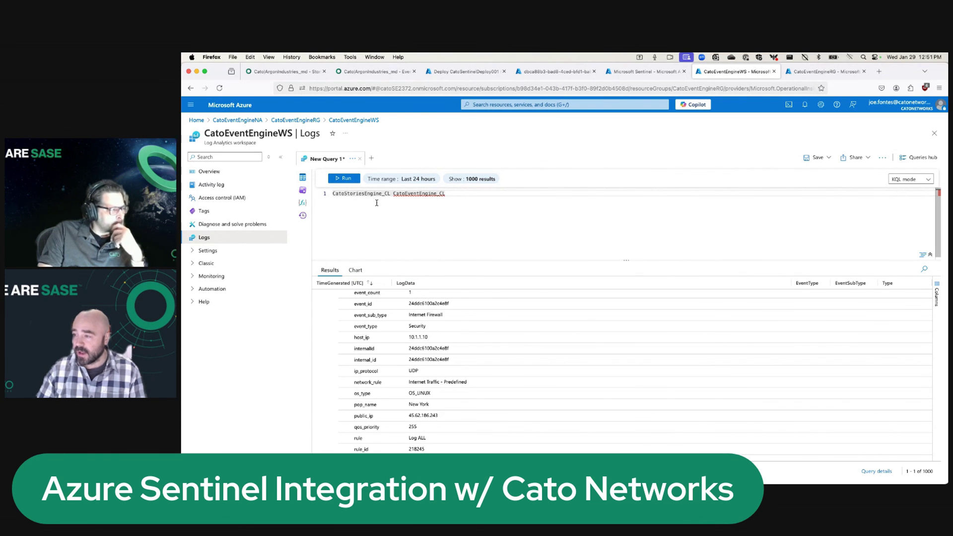
left_click_drag(392, 194, 312, 200)
key("BackSpace")
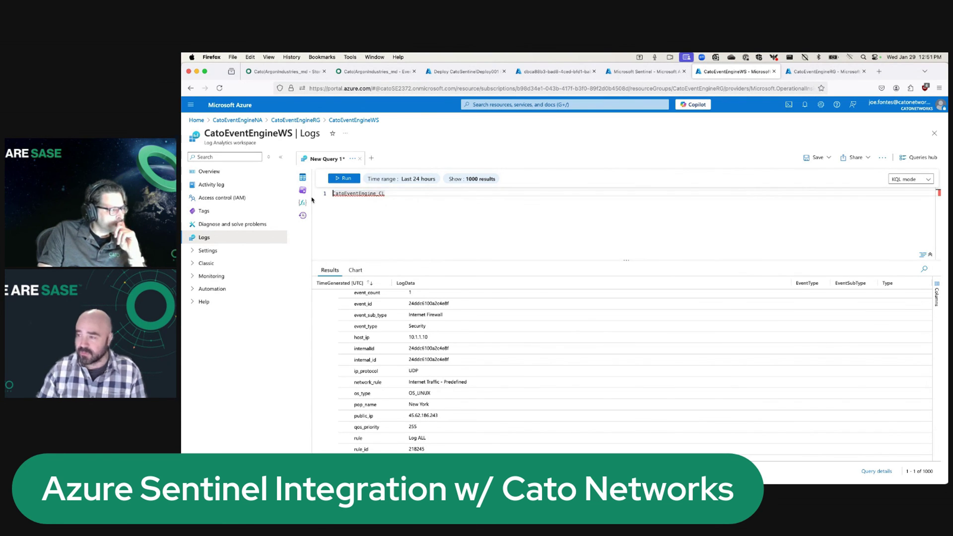
Rerun the CatoEventEngine_CL query and expand the LogData fields of the first result
left_click(345, 179)
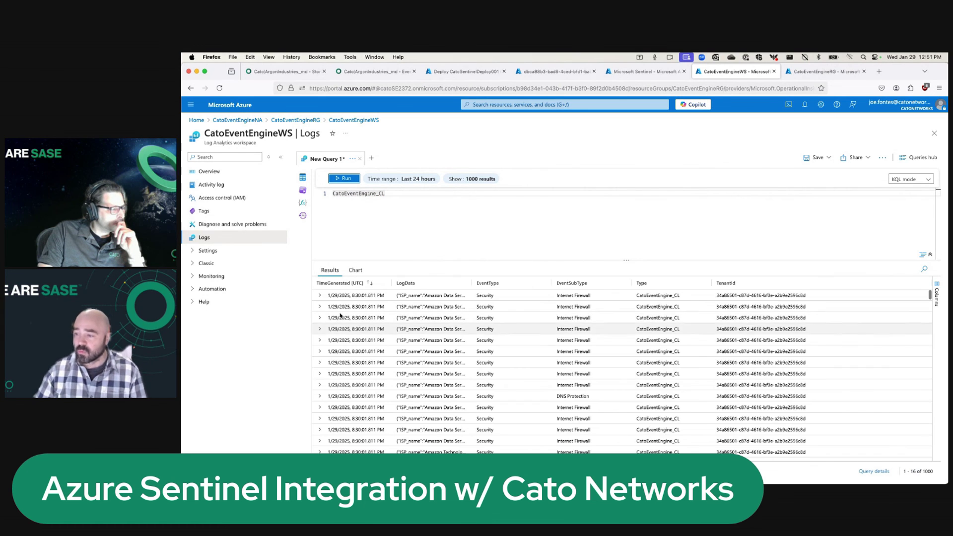
left_click(320, 295)
left_click(333, 308)
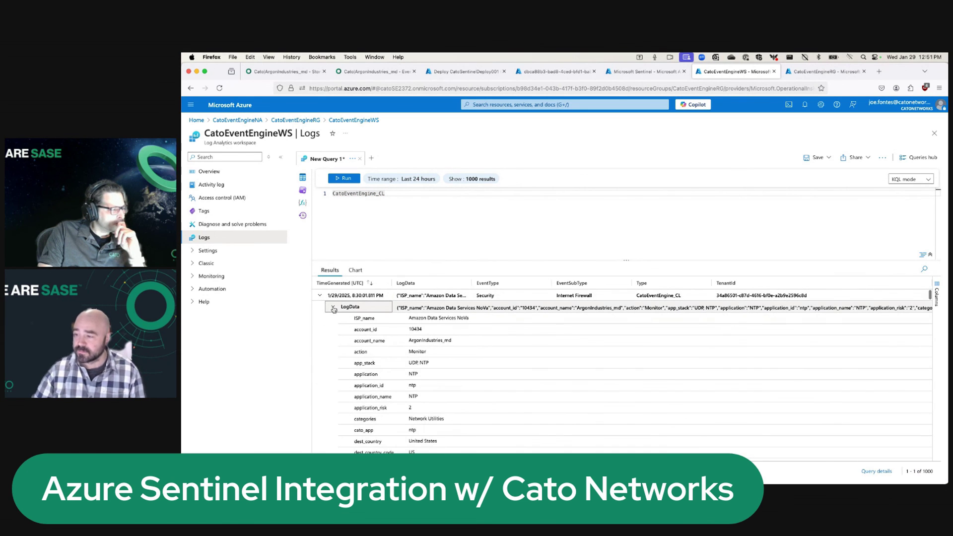